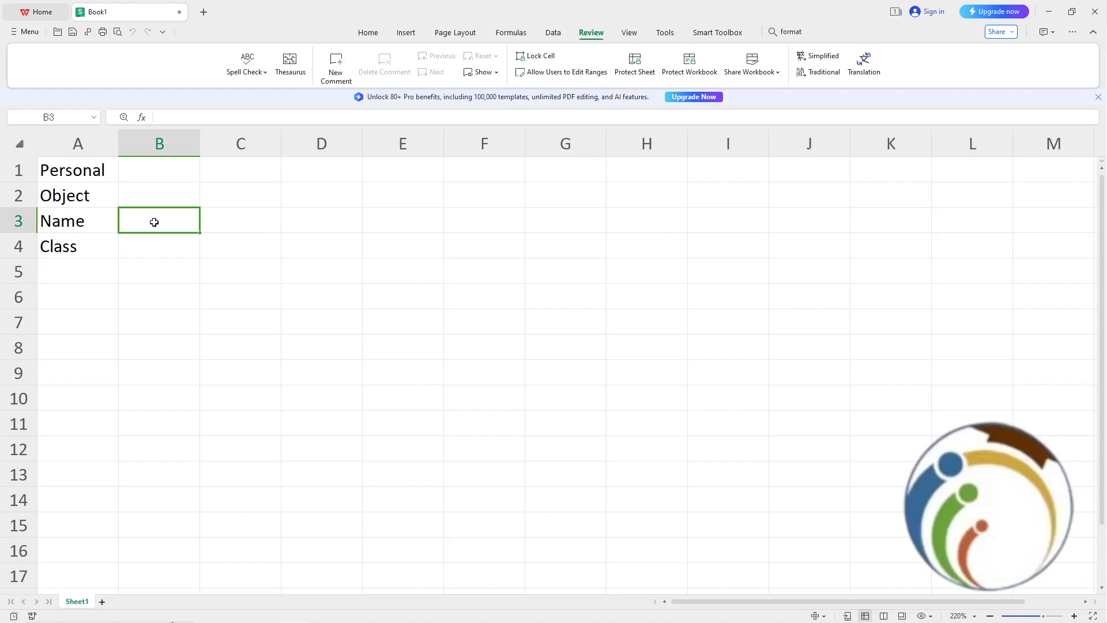
# Step: Select the Object cell in column A and open it for editing, leaving it unchanged
pyautogui.click(59, 179)
pyautogui.click(68, 197)
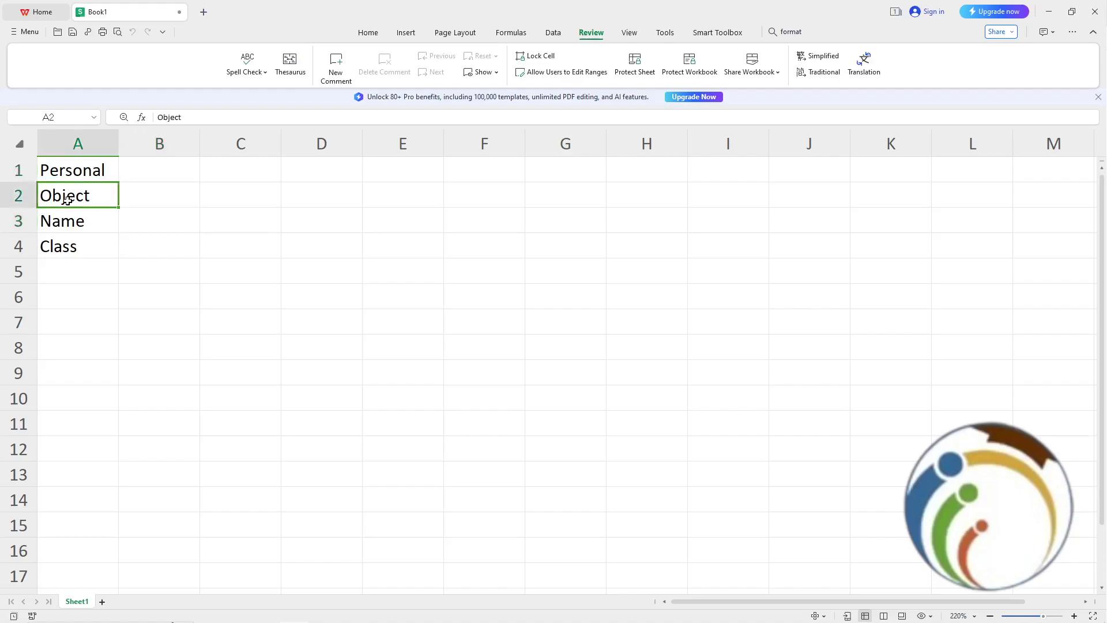
pyautogui.moveTo(102, 202)
pyautogui.mouseDown()
pyautogui.moveTo(147, 186)
pyautogui.moveTo(100, 215)
pyautogui.mouseUp()
pyautogui.click(146, 186)
pyautogui.click(139, 193)
pyautogui.doubleClick(90, 196)
pyautogui.click(105, 210)
# Step: Cut and paste Object, Name and Class into B1, C1 and D1
pyautogui.hotkey('ctrl', 'x')
pyautogui.click(136, 177)
pyautogui.hotkey('ctrl', 'v')
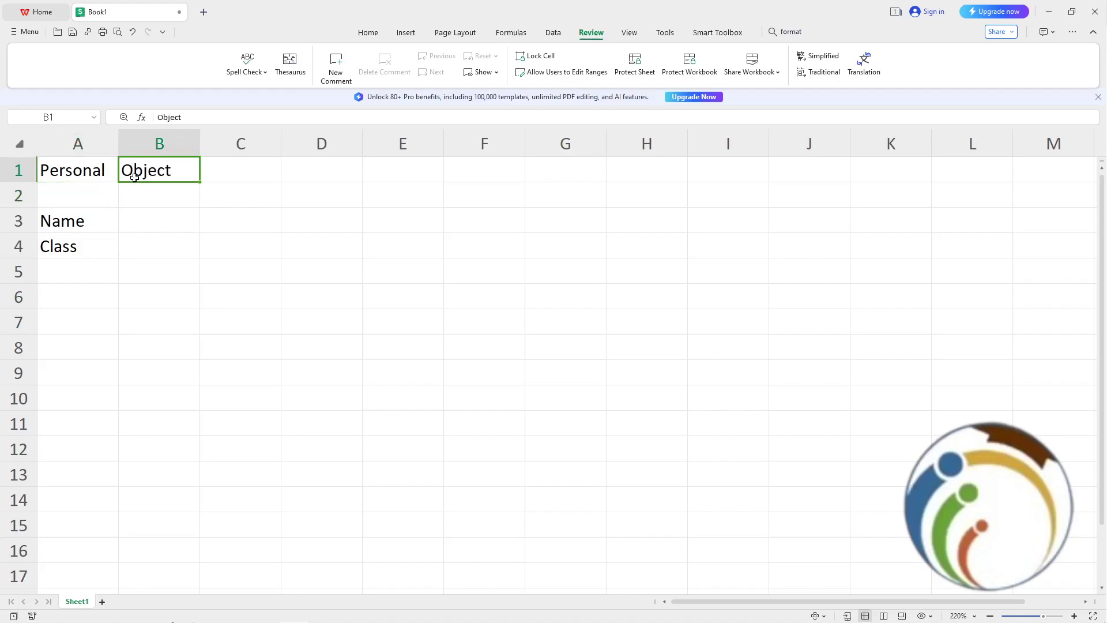
pyautogui.click(73, 218)
pyautogui.hotkey('ctrl', 'x')
pyautogui.click(226, 178)
pyautogui.hotkey('ctrl', 'v')
pyautogui.click(113, 244)
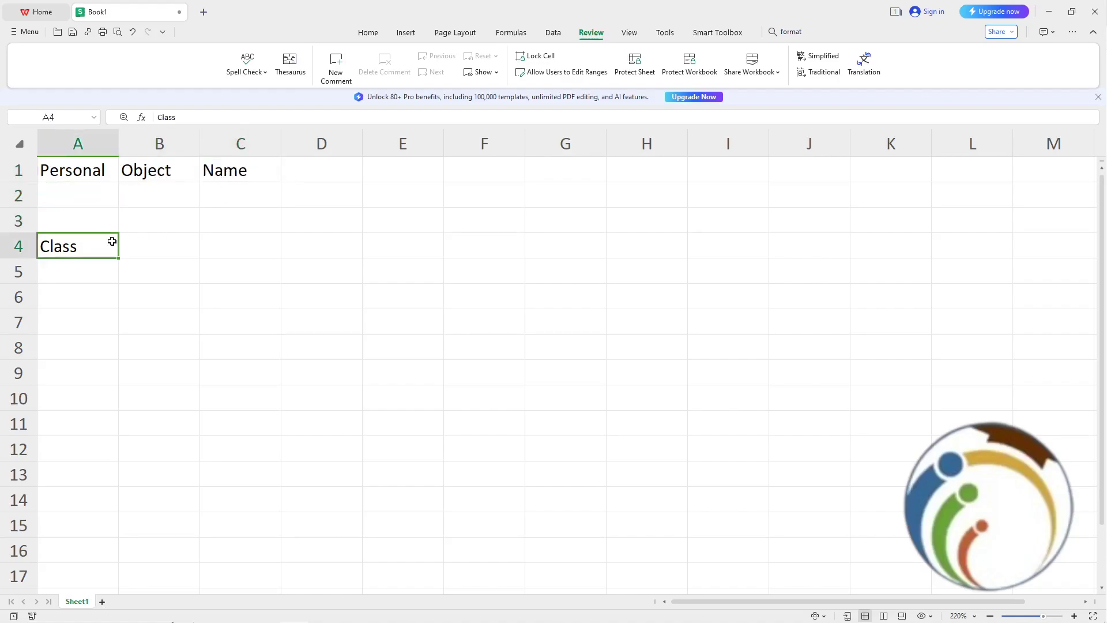
pyautogui.hotkey('ctrl', 'x')
pyautogui.click(318, 179)
pyautogui.hotkey('ctrl', 'v')
# Step: Check the row 1 headers Personal, Object, Name and Class
pyautogui.click(308, 203)
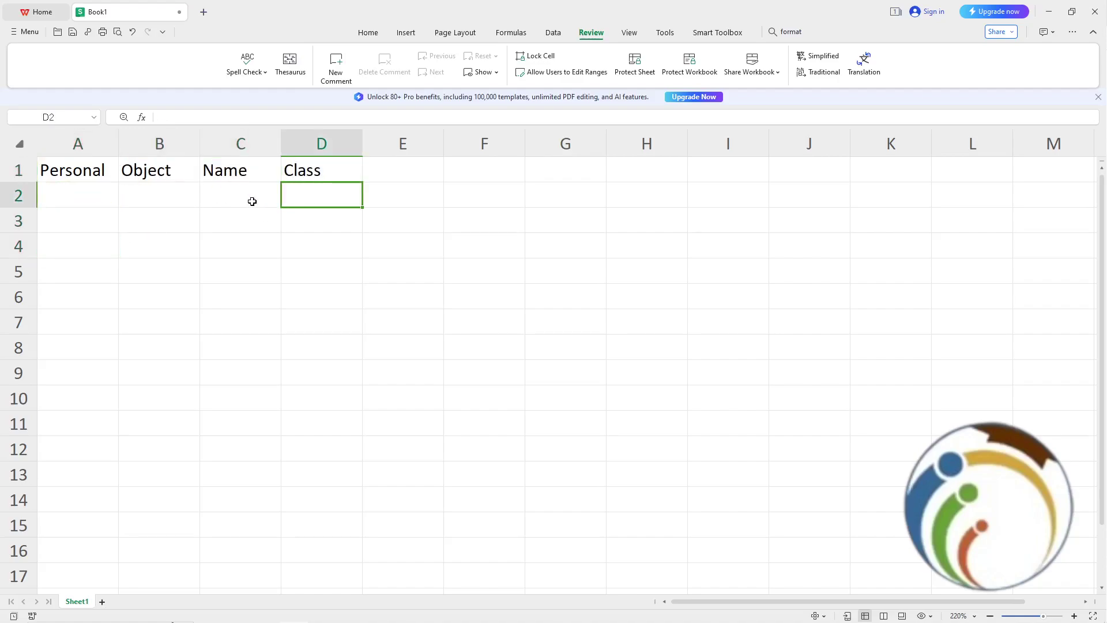
pyautogui.click(95, 176)
pyautogui.click(164, 170)
pyautogui.click(259, 169)
pyautogui.click(324, 173)
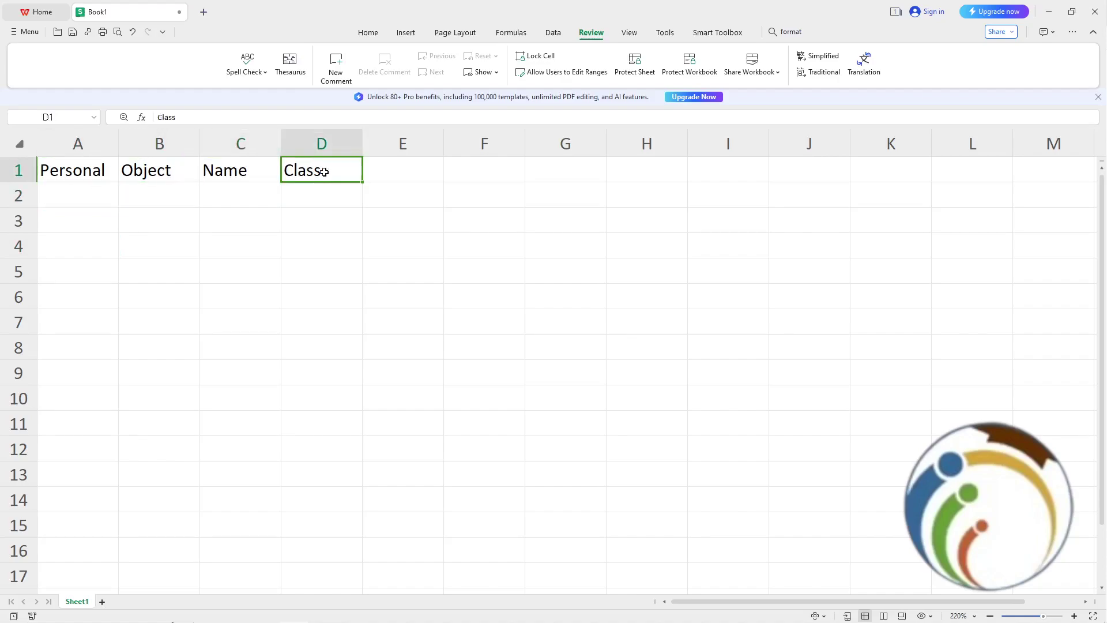
pyautogui.click(116, 179)
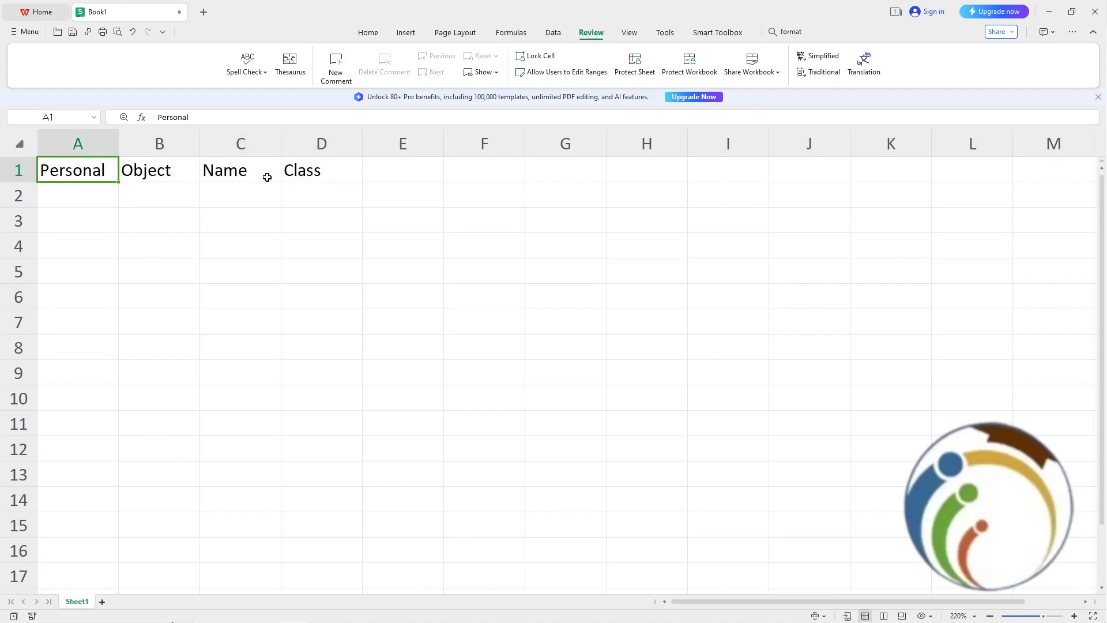
pyautogui.click(128, 171)
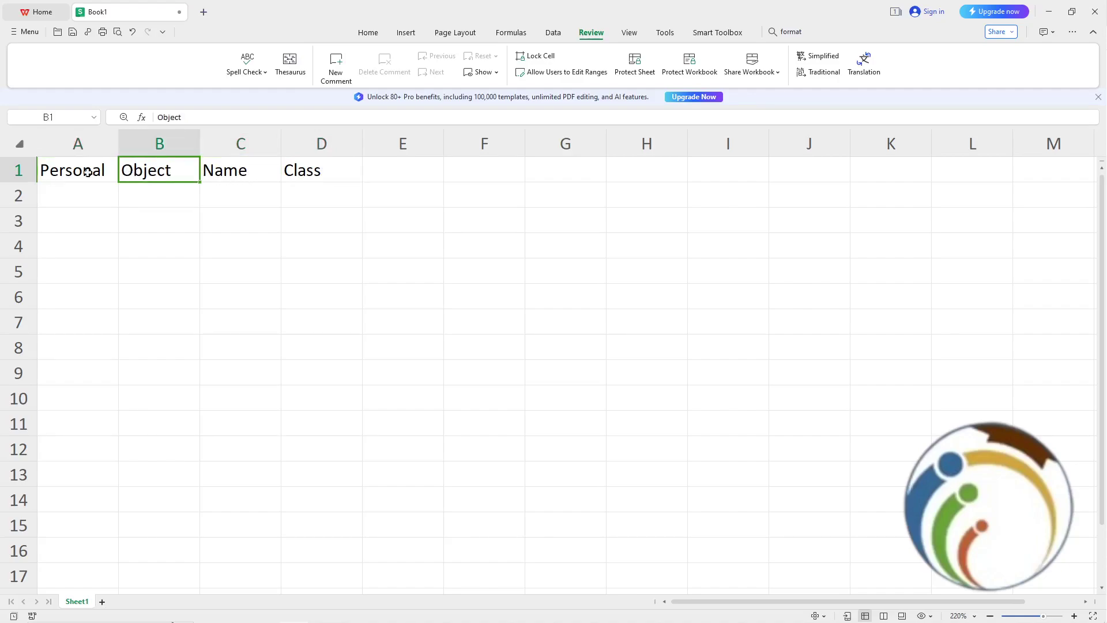
pyautogui.click(61, 172)
pyautogui.click(138, 171)
pyautogui.click(72, 171)
pyautogui.click(147, 170)
pyautogui.click(260, 171)
pyautogui.click(320, 170)
pyautogui.click(100, 171)
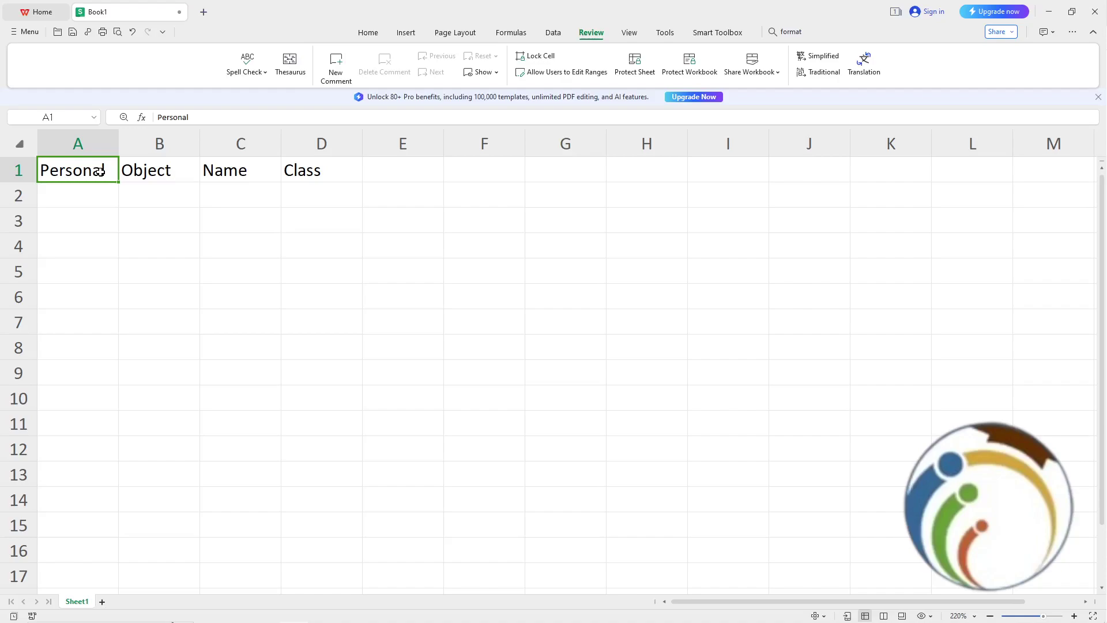
pyautogui.moveTo(100, 171); pyautogui.dragTo(139, 170)
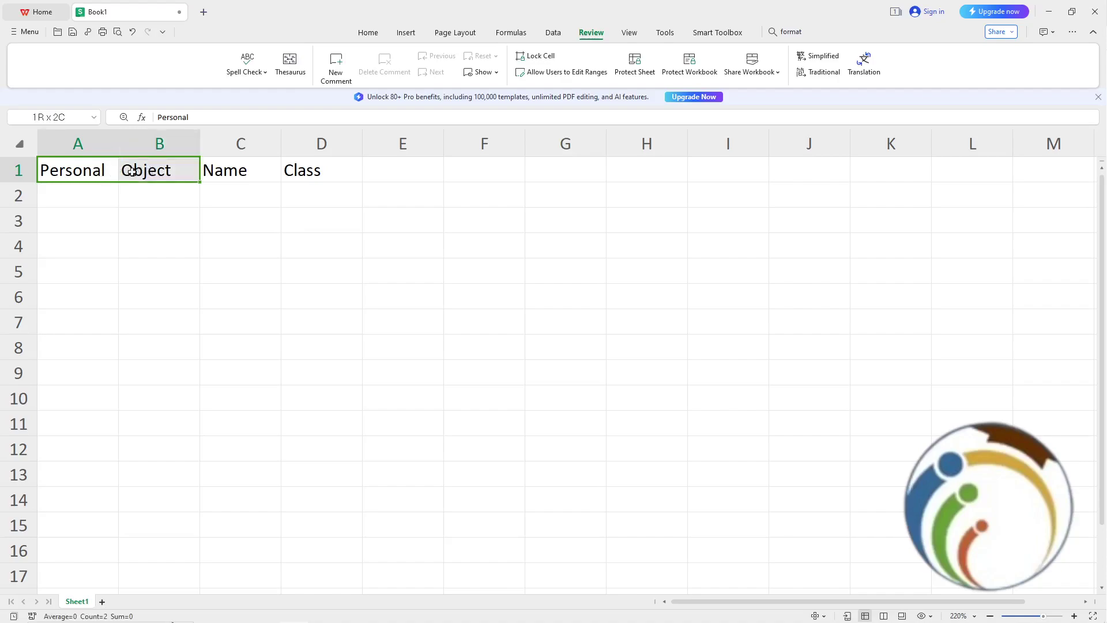
pyautogui.click(104, 171)
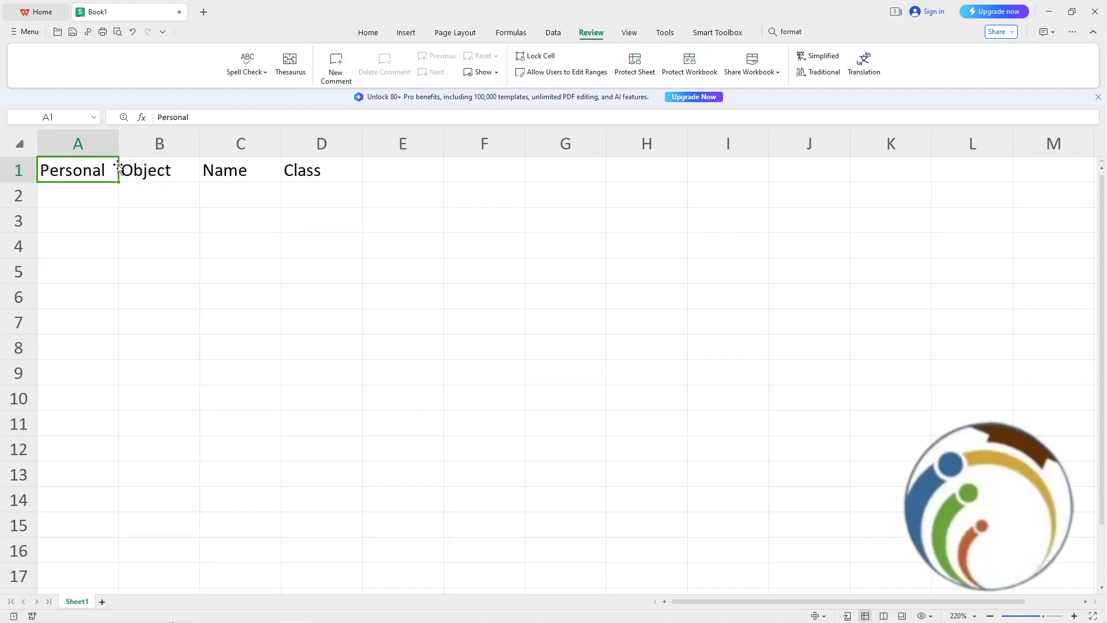
pyautogui.moveTo(118, 166); pyautogui.dragTo(149, 168)
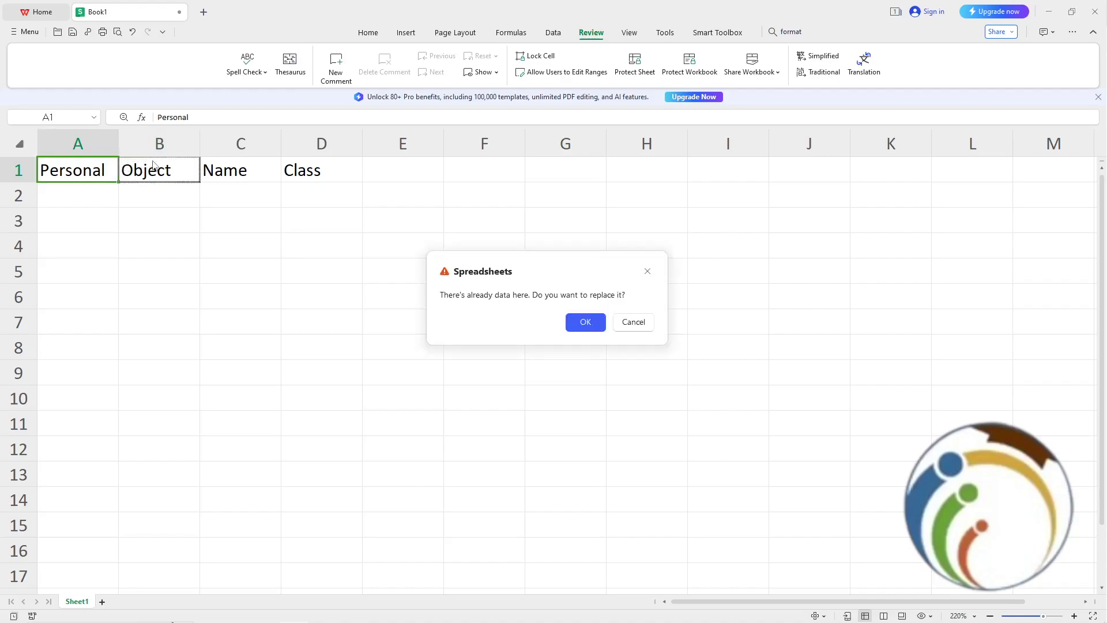
pyautogui.click(585, 321)
pyautogui.click(132, 32)
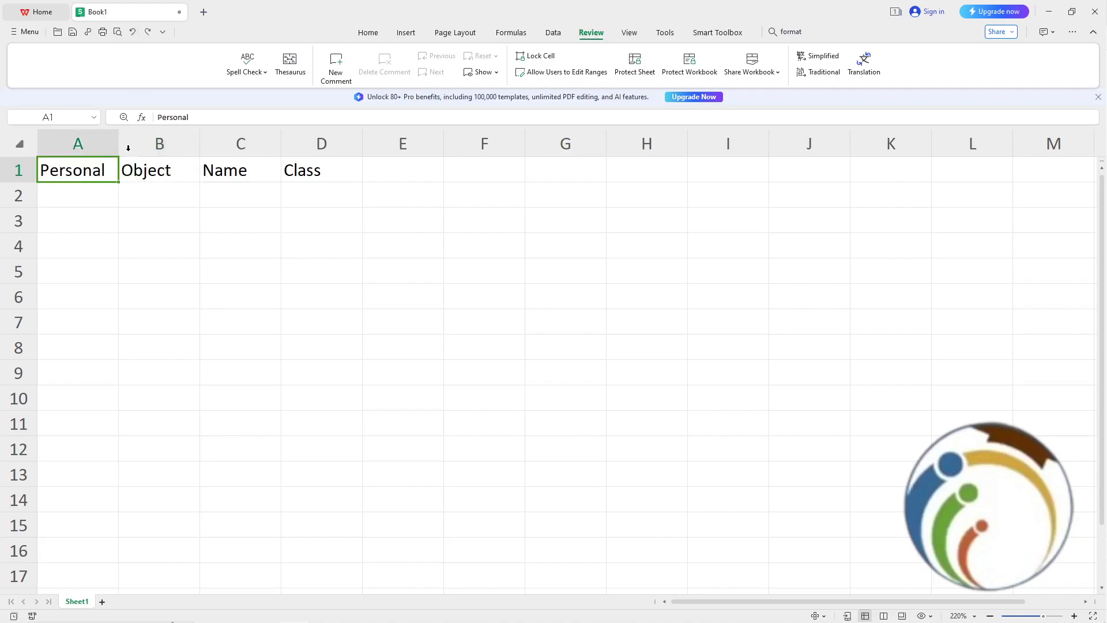
pyautogui.click(128, 170)
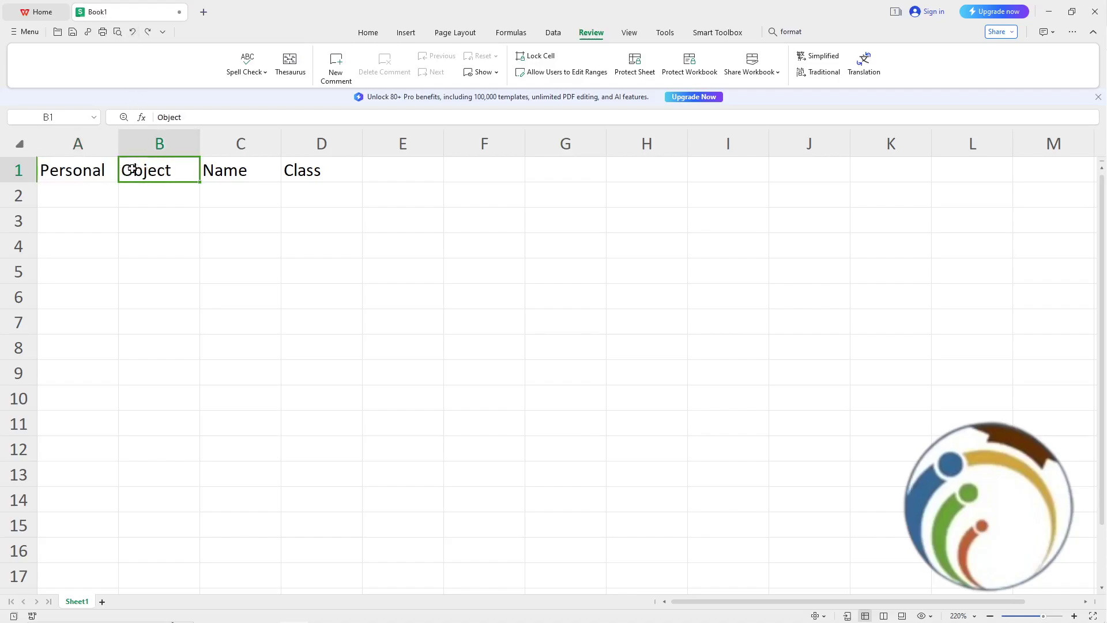
pyautogui.click(113, 167)
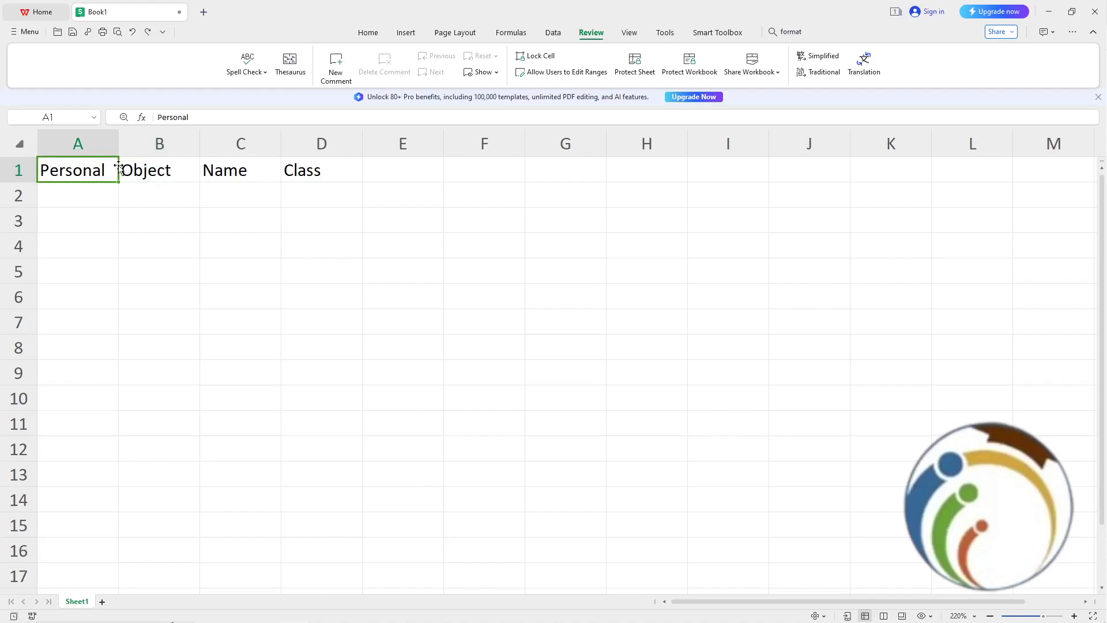
pyautogui.moveTo(113, 168)
pyautogui.mouseDown()
pyautogui.moveTo(150, 205)
pyautogui.moveTo(109, 176)
pyautogui.mouseUp()
pyautogui.press('Right')
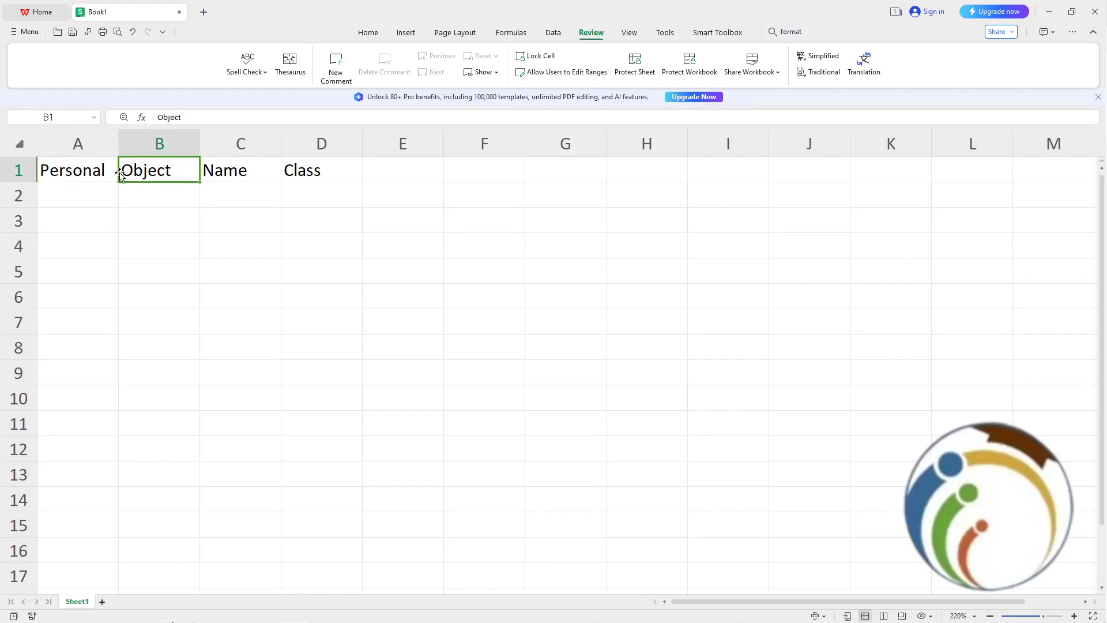
pyautogui.moveTo(129, 171)
pyautogui.mouseDown()
pyautogui.moveTo(132, 500)
pyautogui.moveTo(139, 148)
pyautogui.mouseUp()
pyautogui.click(140, 145)
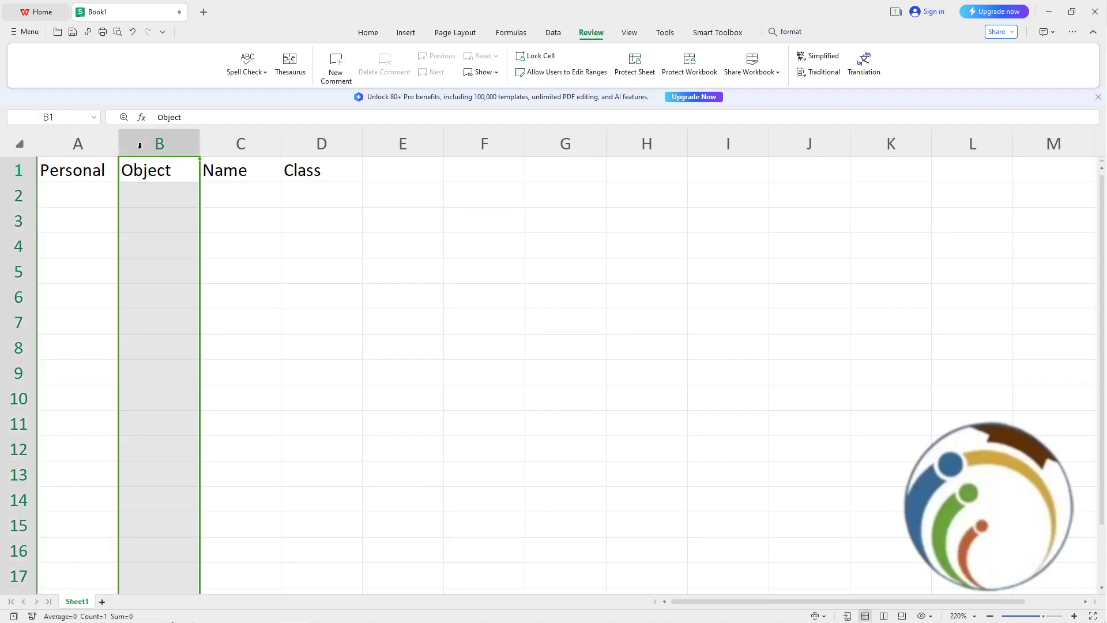
pyautogui.click(109, 143)
pyautogui.click(87, 141)
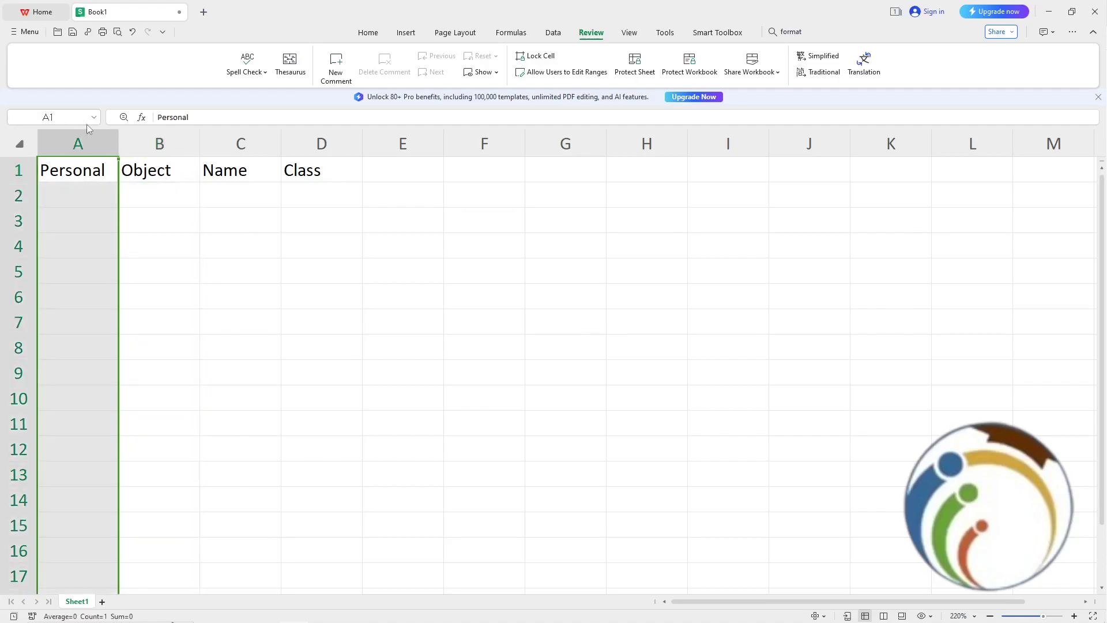
pyautogui.moveTo(89, 141)
pyautogui.mouseDown()
pyautogui.moveTo(160, 142)
pyautogui.moveTo(93, 145)
pyautogui.mouseUp()
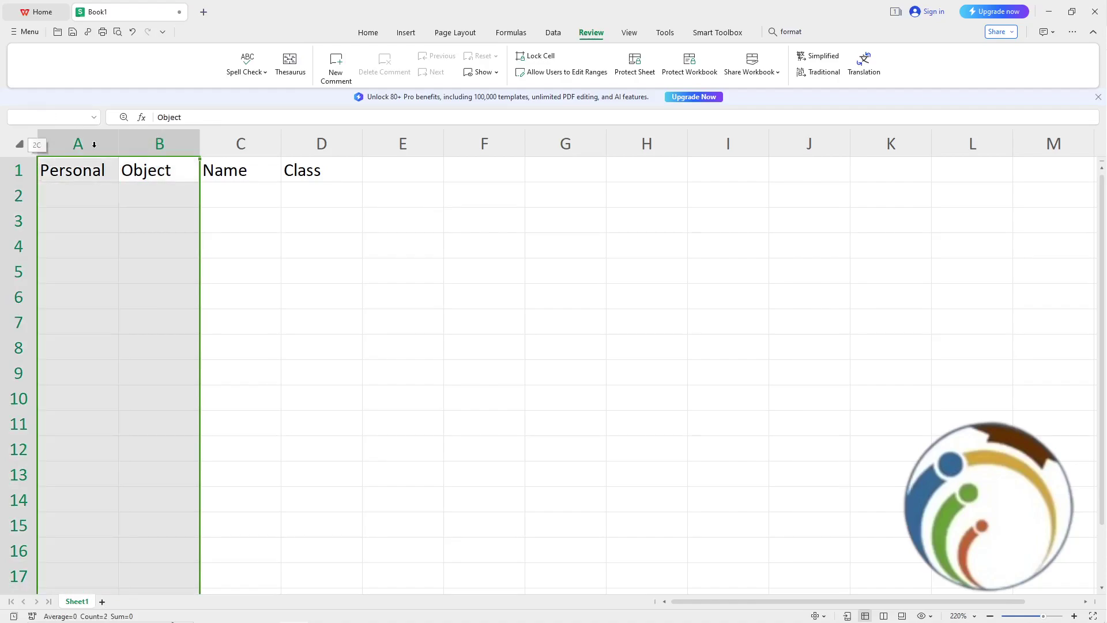
pyautogui.click(87, 144)
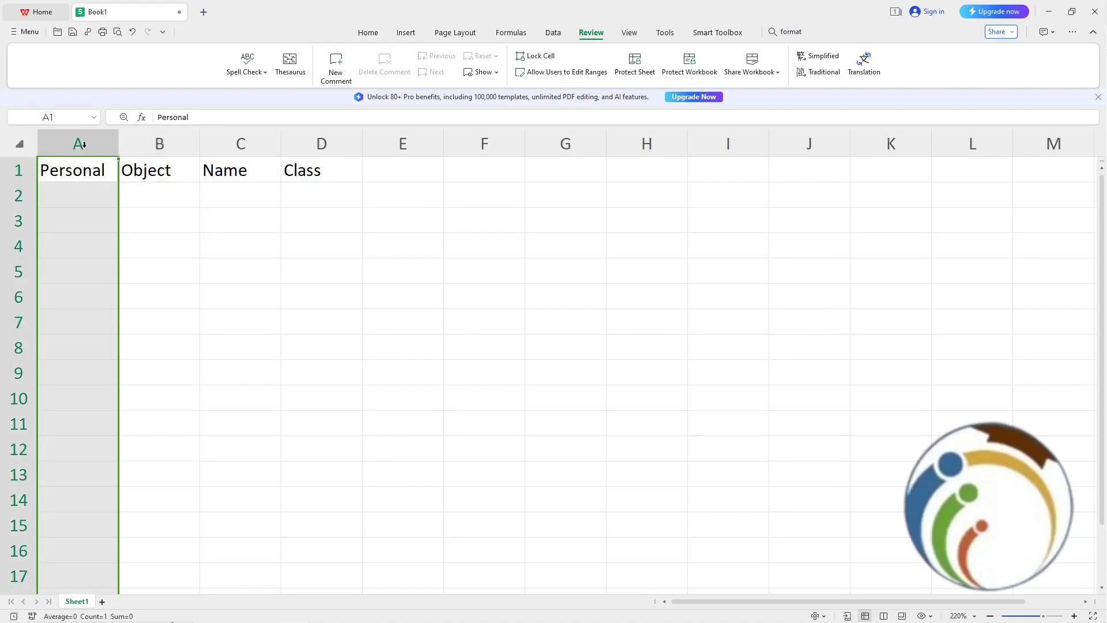
pyautogui.rightClick(83, 145)
pyautogui.click(83, 147)
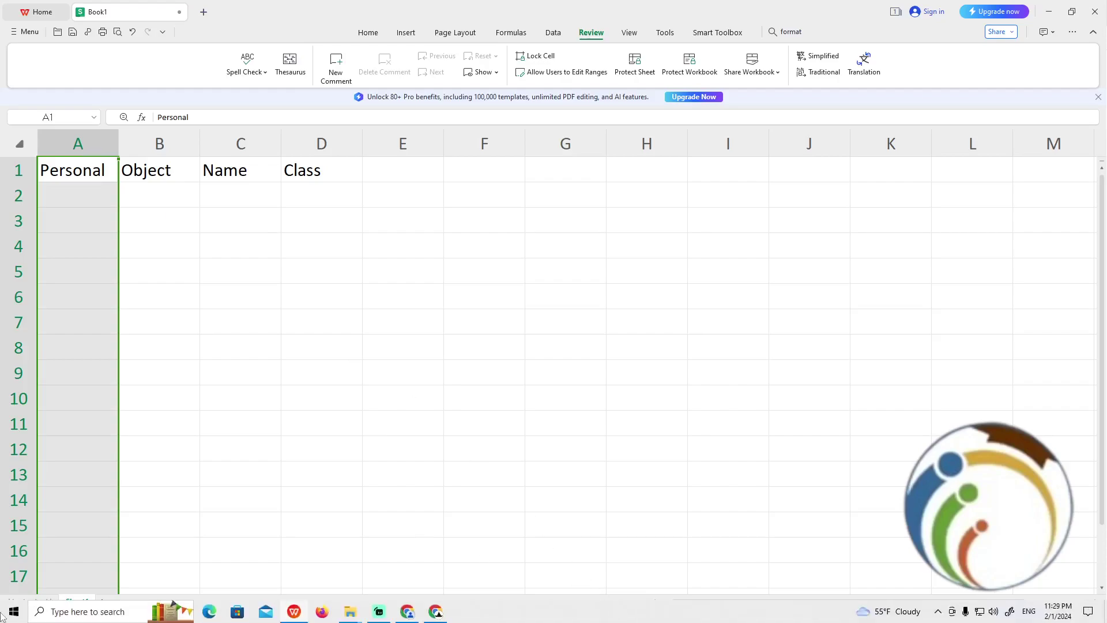
pyautogui.write('not')
# Step: Launch Notepad for the 'Ctrl + x' note and select all its text
pyautogui.click(98, 309)
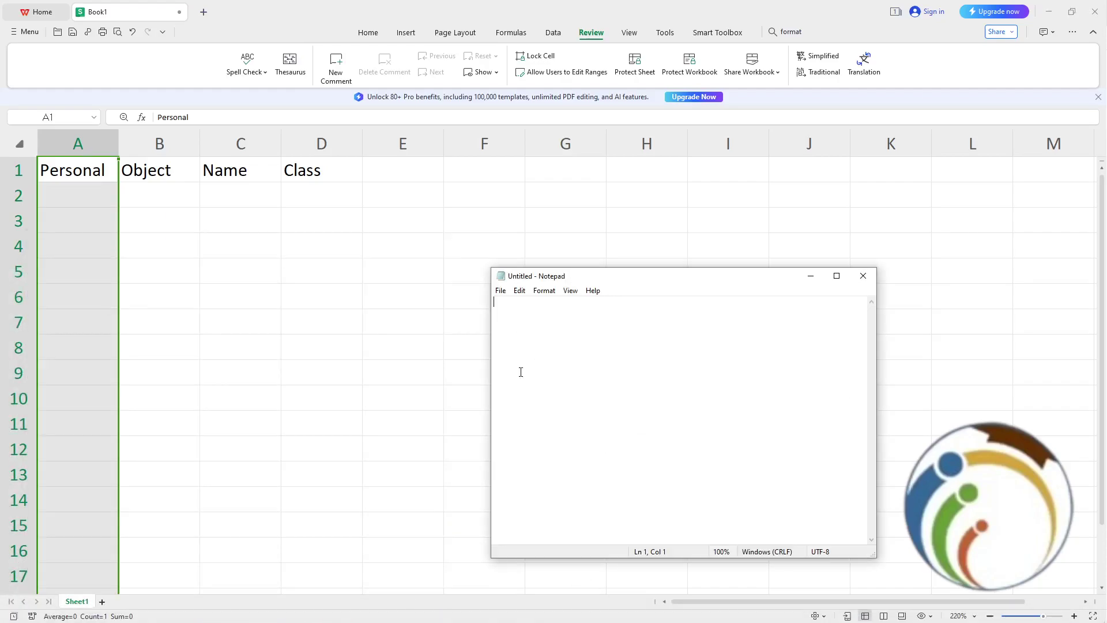
pyautogui.write('Ct')
pyautogui.write('rl + ')
pyautogui.write('x')
pyautogui.keyDown('ctrl'); pyautogui.scroll(5, 556, 376); pyautogui.keyUp('ctrl')
pyautogui.keyDown('ctrl'); pyautogui.scroll(5, 564, 346); pyautogui.keyUp('ctrl')
pyautogui.keyDown('ctrl'); pyautogui.scroll(3, 564, 345); pyautogui.keyUp('ctrl')
pyautogui.keyDown('ctrl'); pyautogui.scroll(4, 564, 346); pyautogui.keyUp('ctrl')
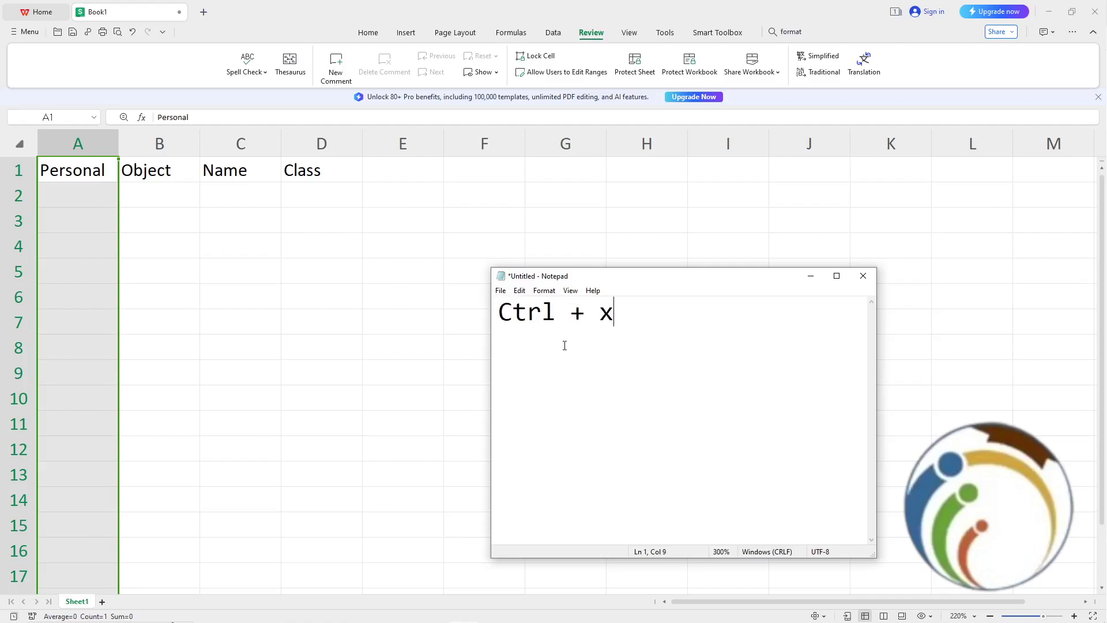
pyautogui.keyDown('ctrl'); pyautogui.scroll(5, 564, 345); pyautogui.keyUp('ctrl')
pyautogui.keyDown('ctrl'); pyautogui.scroll(2, 564, 345); pyautogui.keyUp('ctrl')
pyautogui.hotkey('ctrl', 'a')
# Step: Move the Personal column from A to empty column E
pyautogui.click(90, 173)
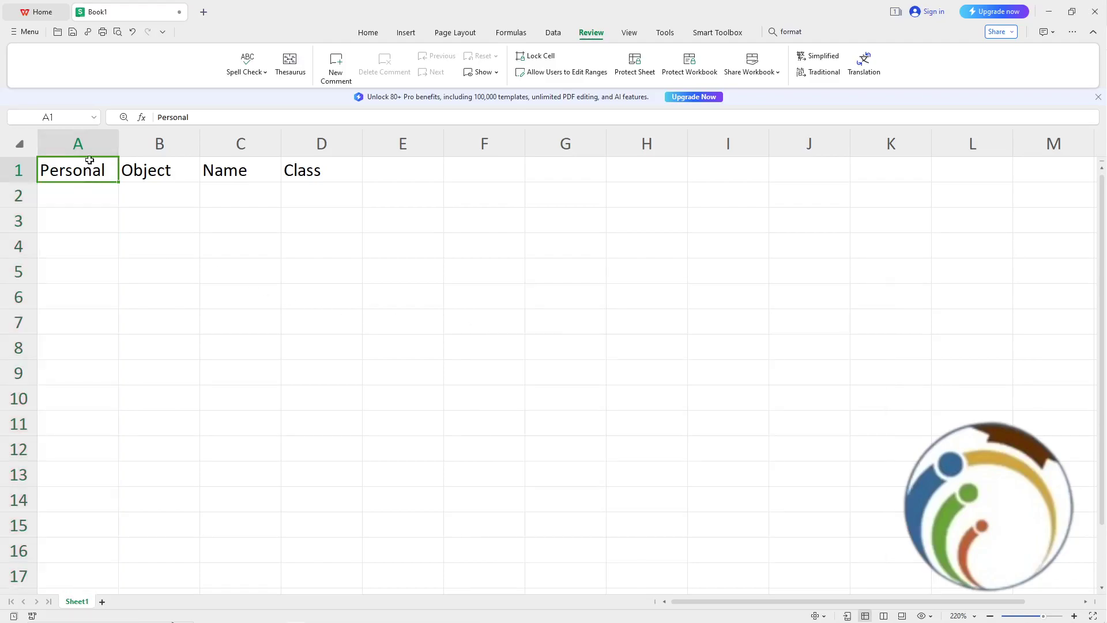
pyautogui.click(88, 149)
pyautogui.hotkey('ctrl', 'x')
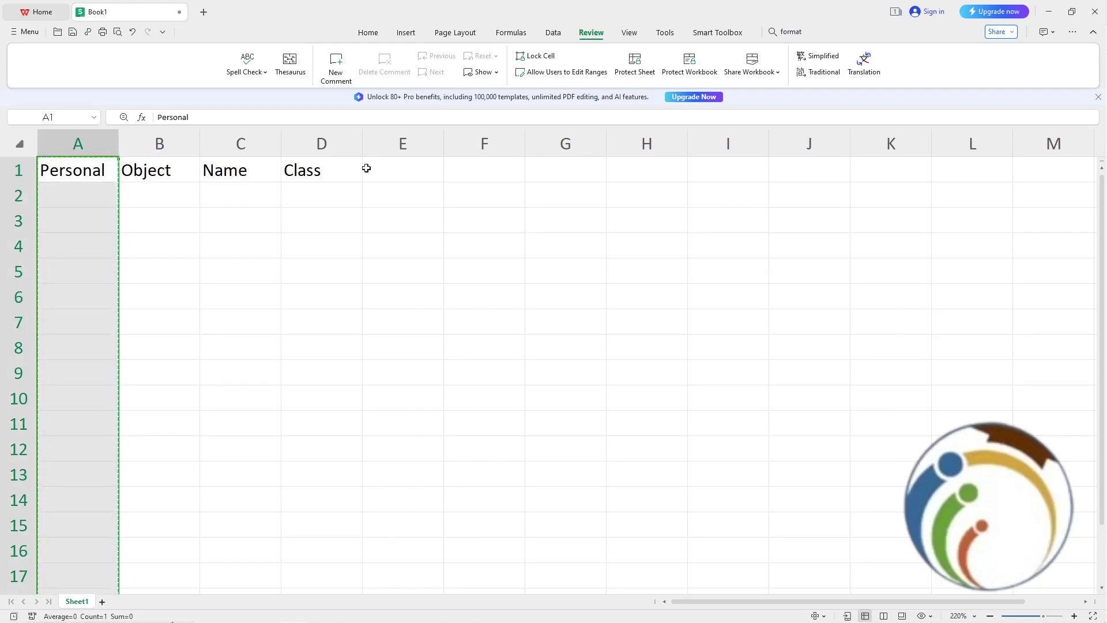
pyautogui.click(414, 144)
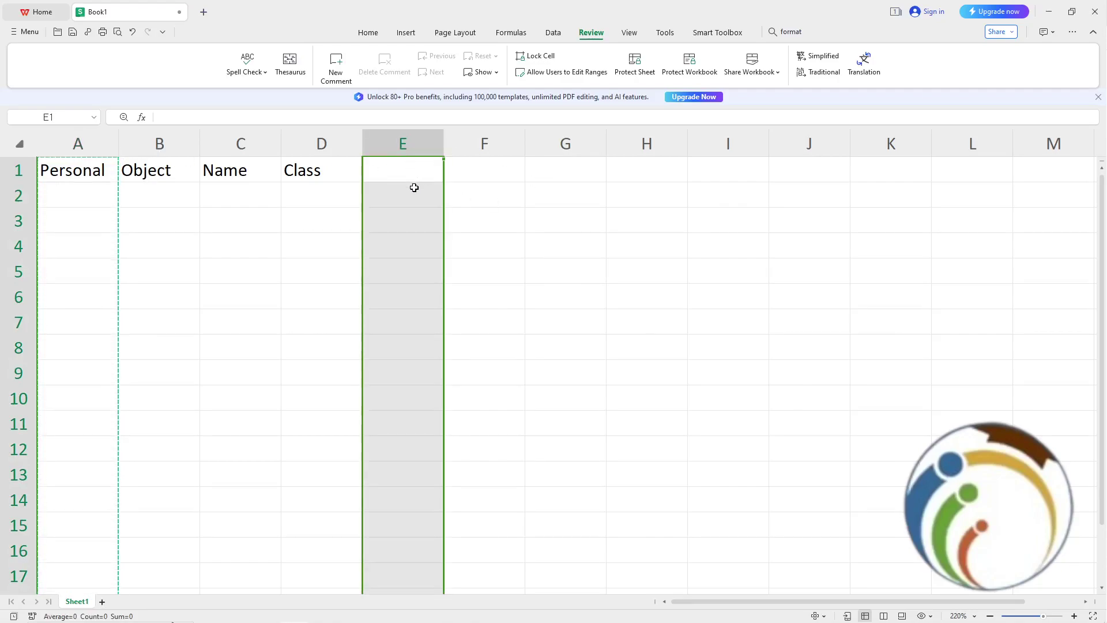
pyautogui.hotkey('ctrl', 'v')
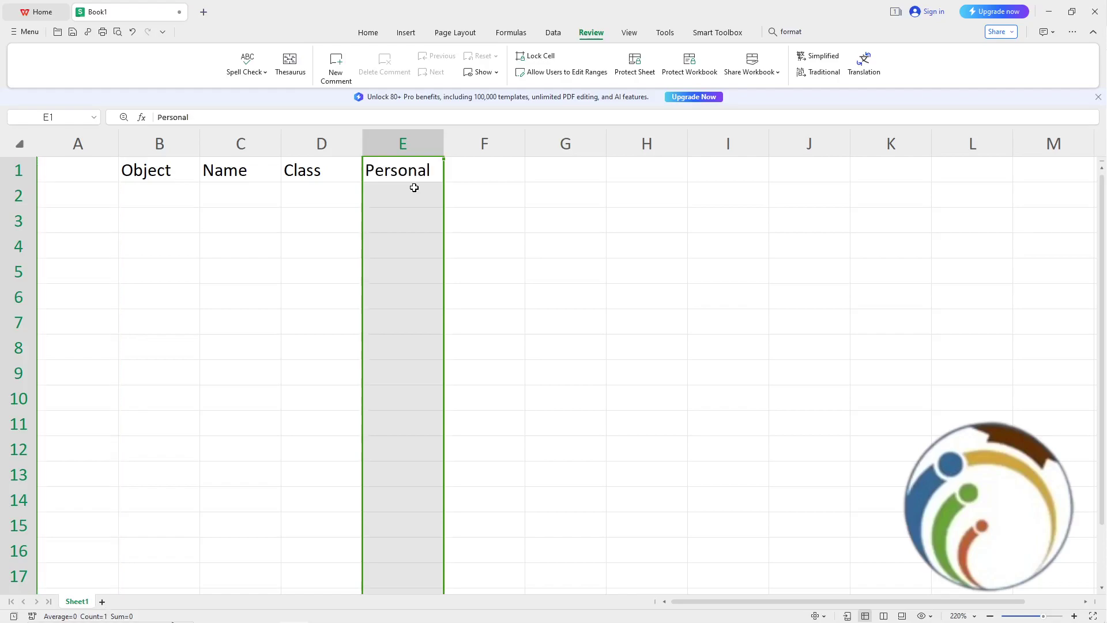
# Step: Move the Object column from B into the empty column A
pyautogui.click(175, 172)
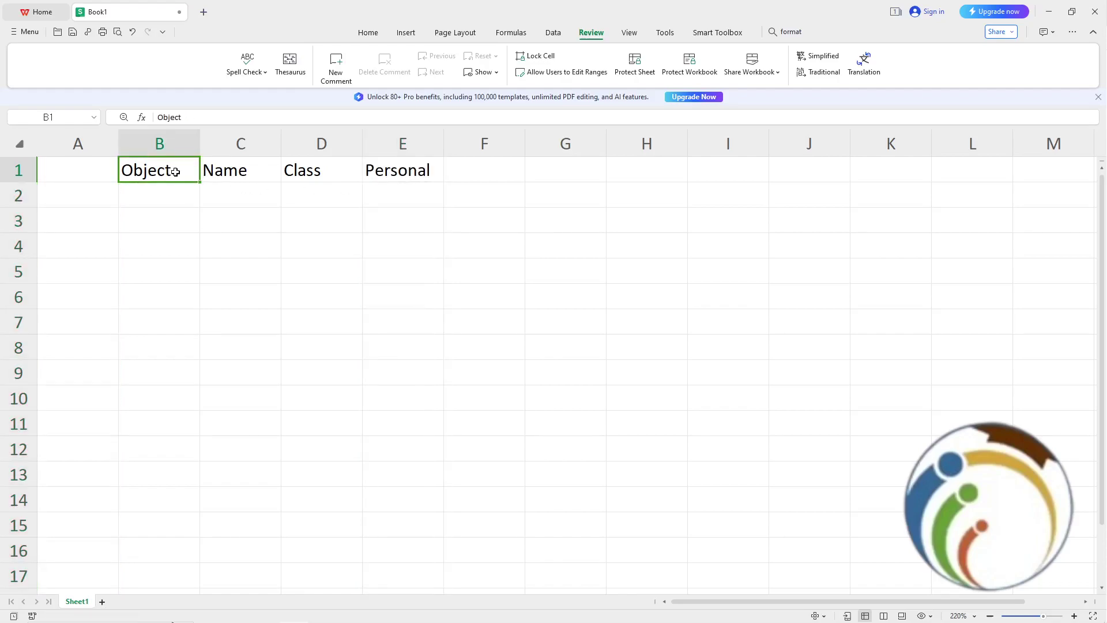
pyautogui.click(177, 145)
pyautogui.hotkey('ctrl', 'x')
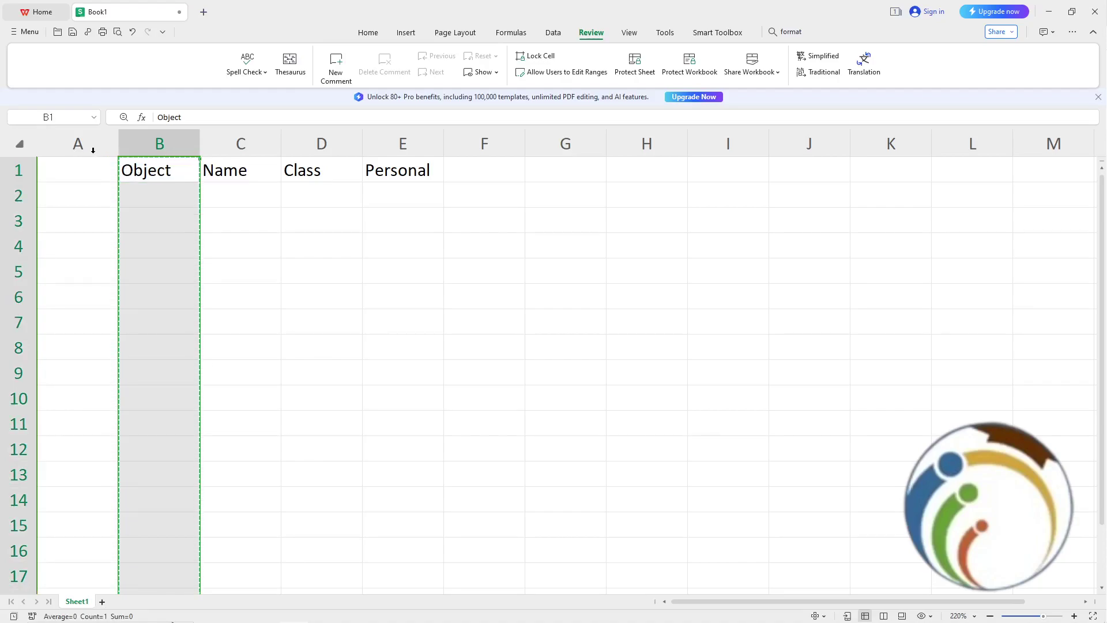
pyautogui.click(99, 148)
pyautogui.hotkey('ctrl', 'v')
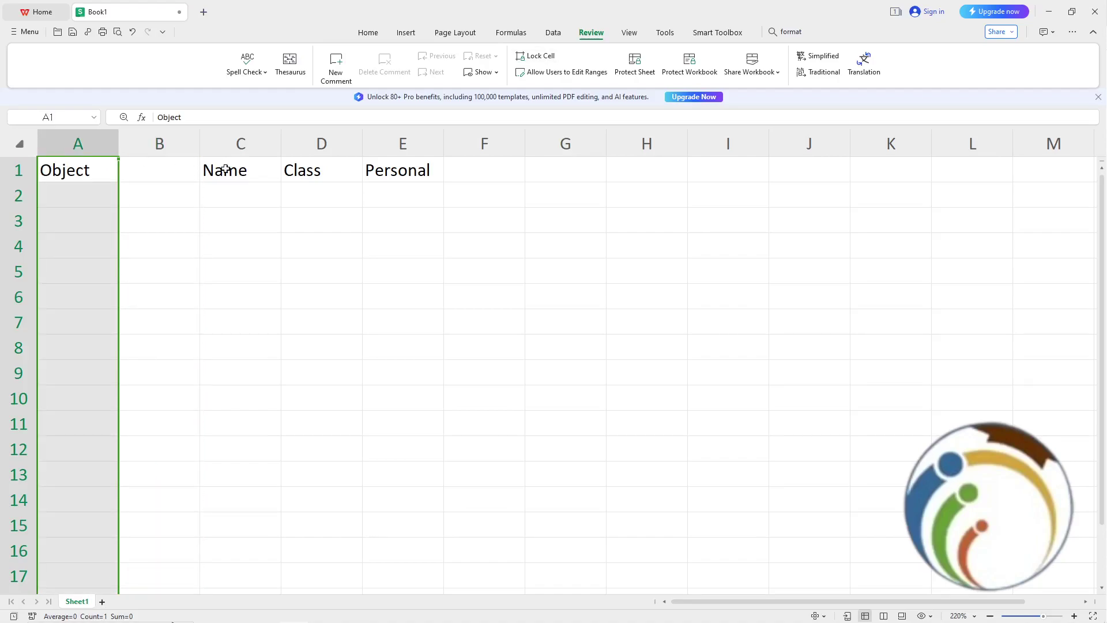
# Step: Cut the Personal column E again and start a new line in the Notepad note
pyautogui.click(392, 144)
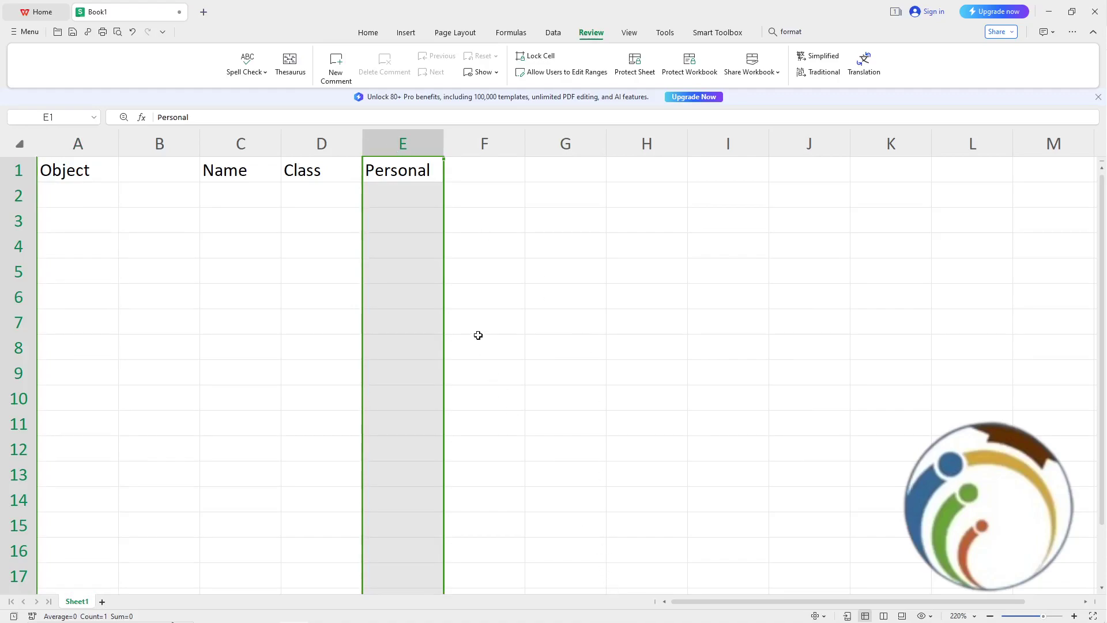
pyautogui.hotkey('ctrl', 'x')
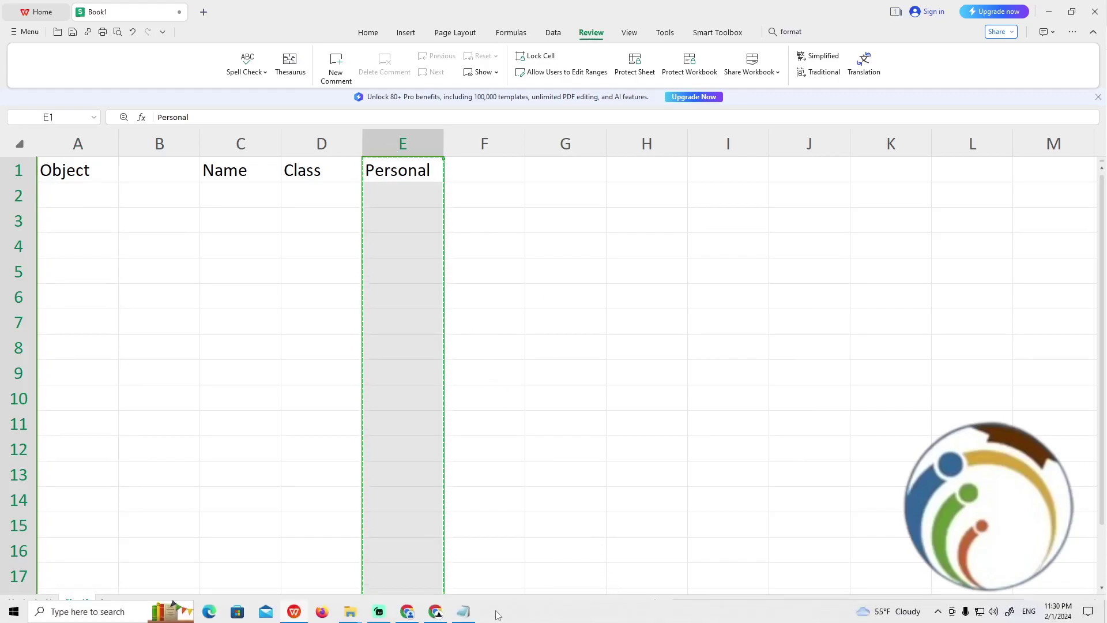
pyautogui.click(474, 615)
pyautogui.click(669, 394)
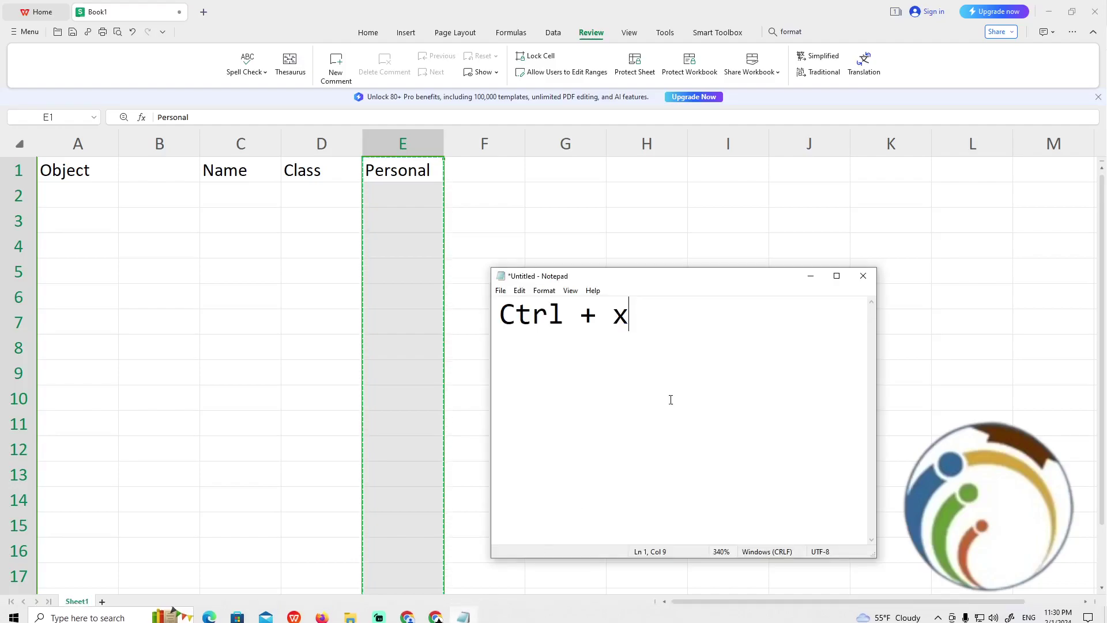
pyautogui.press('Return')
pyautogui.write('Ct')
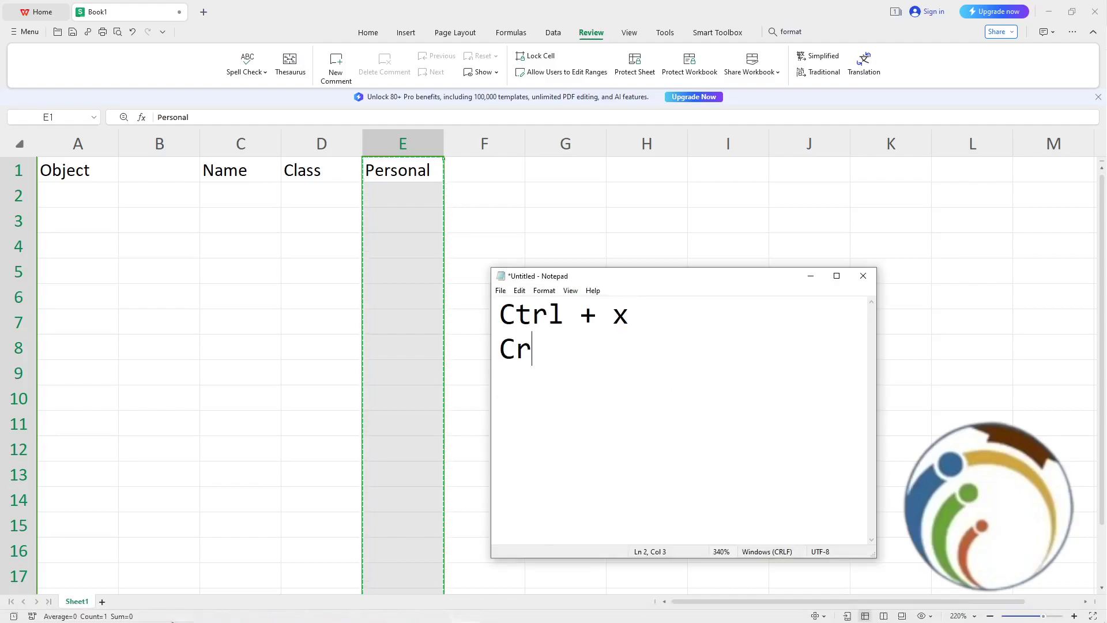
pyautogui.write('rl + V')
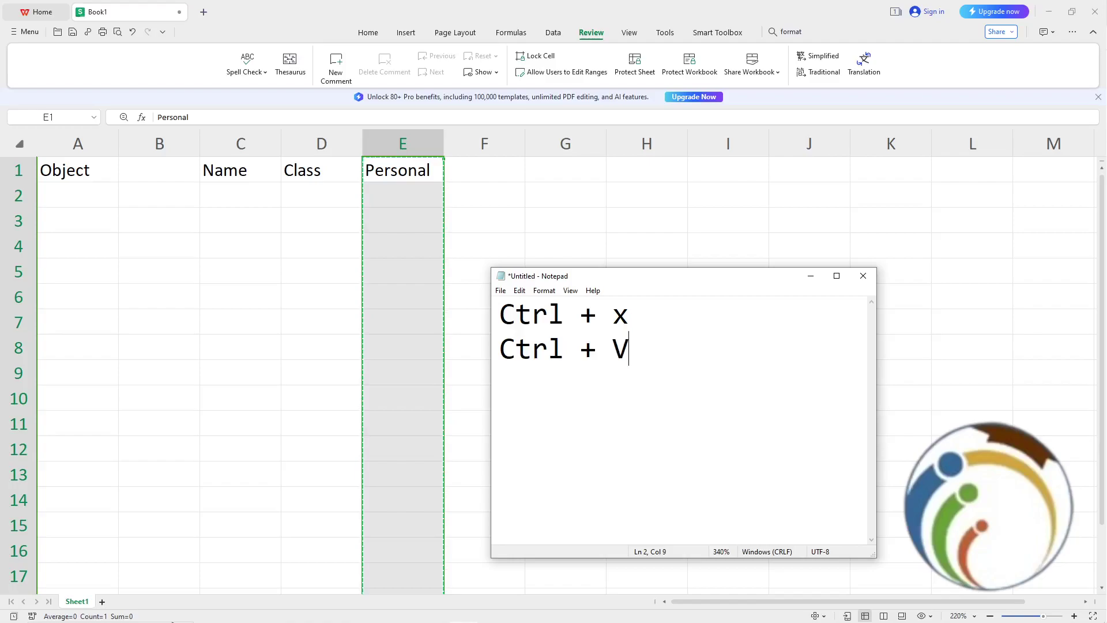
# Step: Paste the cut Personal column from E into empty column B
pyautogui.click(410, 142)
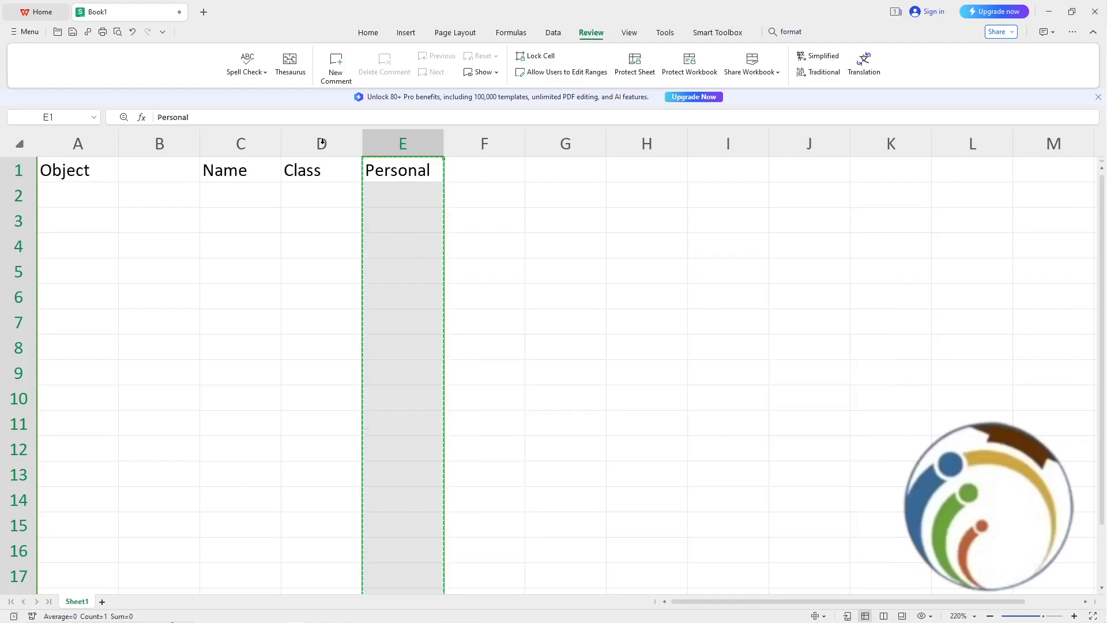
pyautogui.click(174, 143)
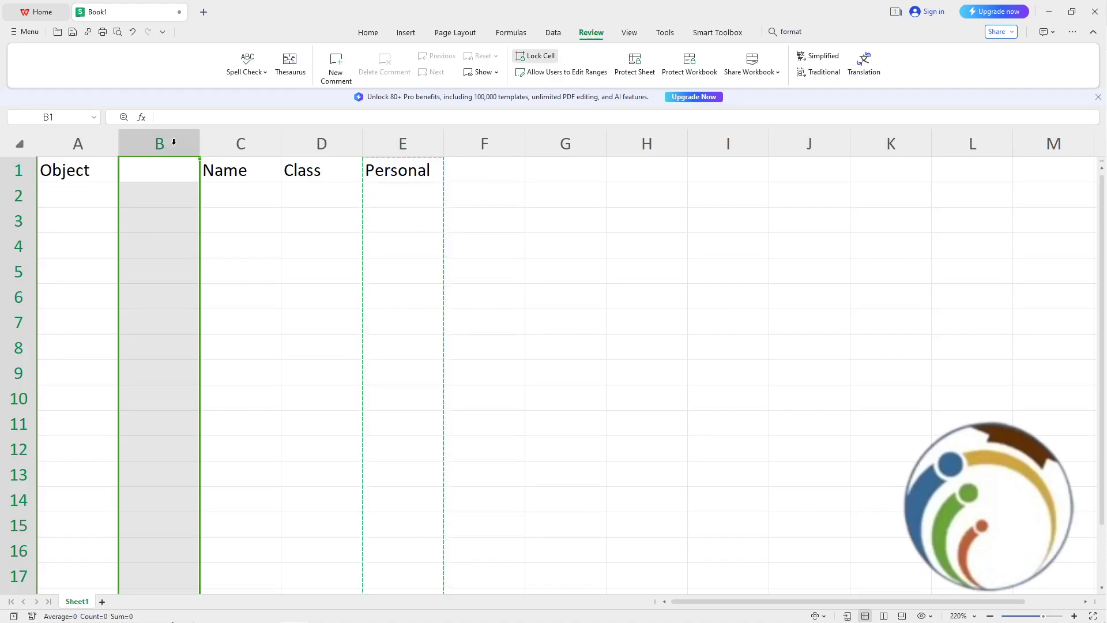
pyautogui.hotkey('ctrl', 'v')
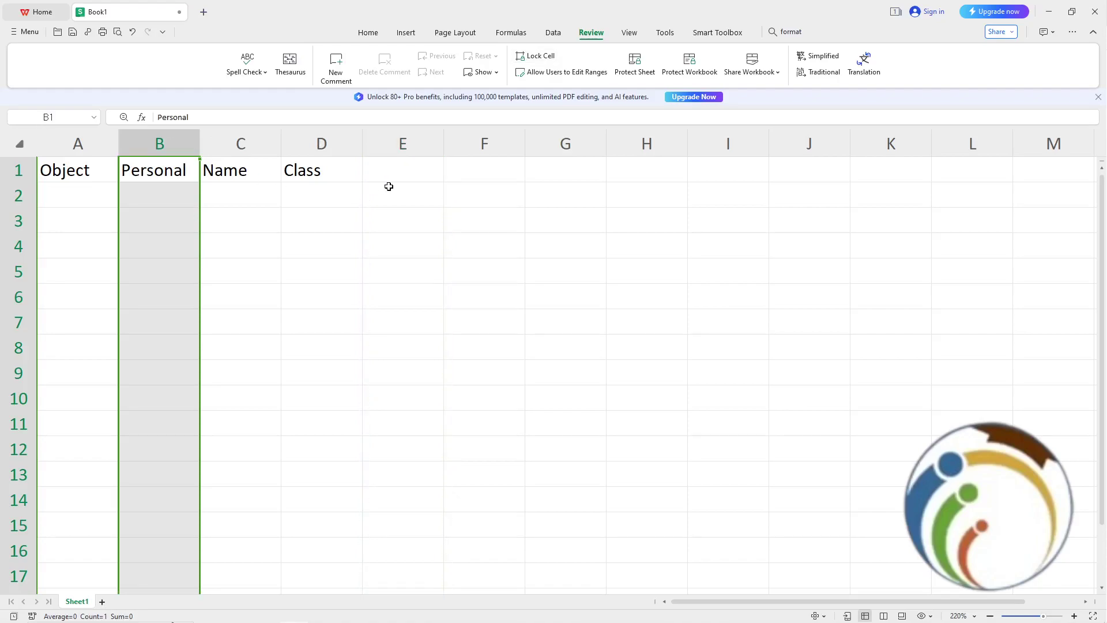